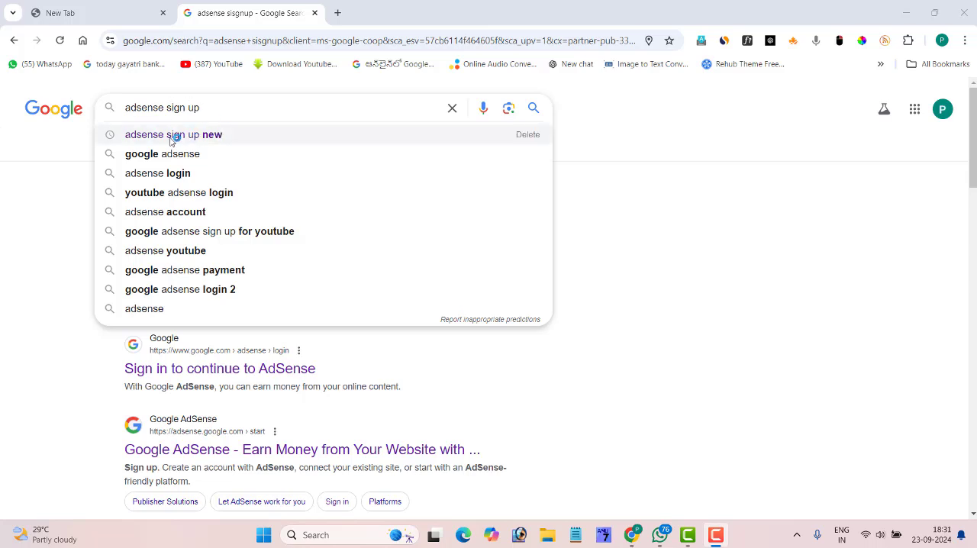
# Search for "adsense sign up new" and start the sign-up from the Google AdSense site
pyautogui.click(191, 135)
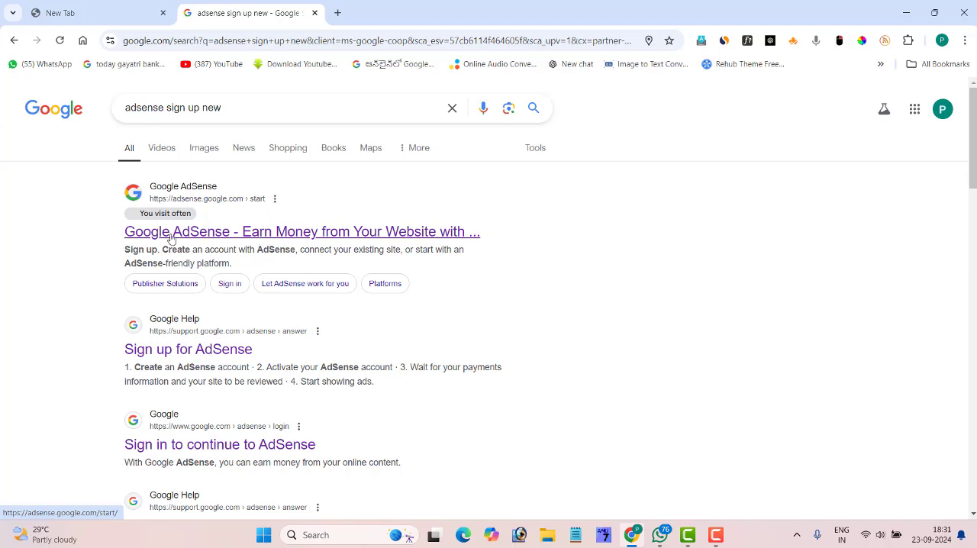
pyautogui.click(332, 237)
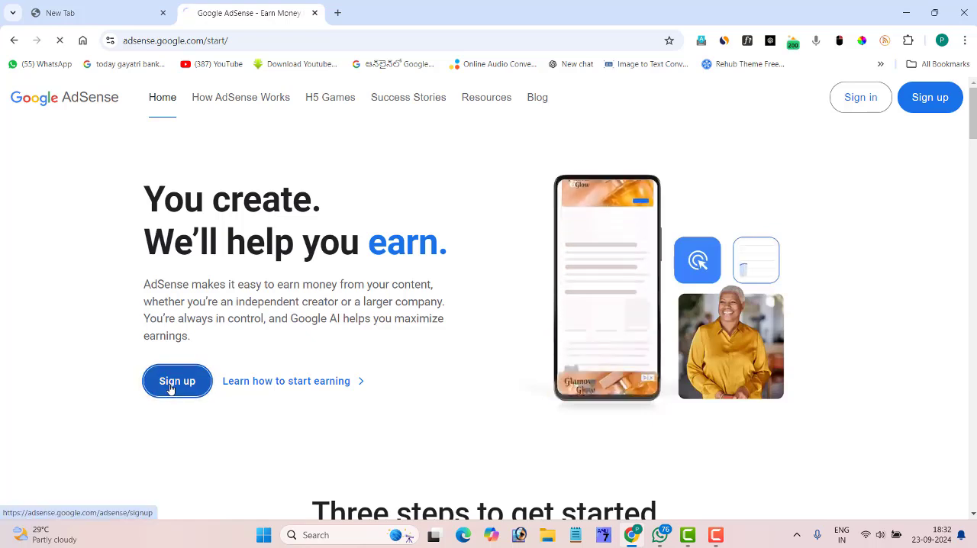
pyautogui.click(171, 386)
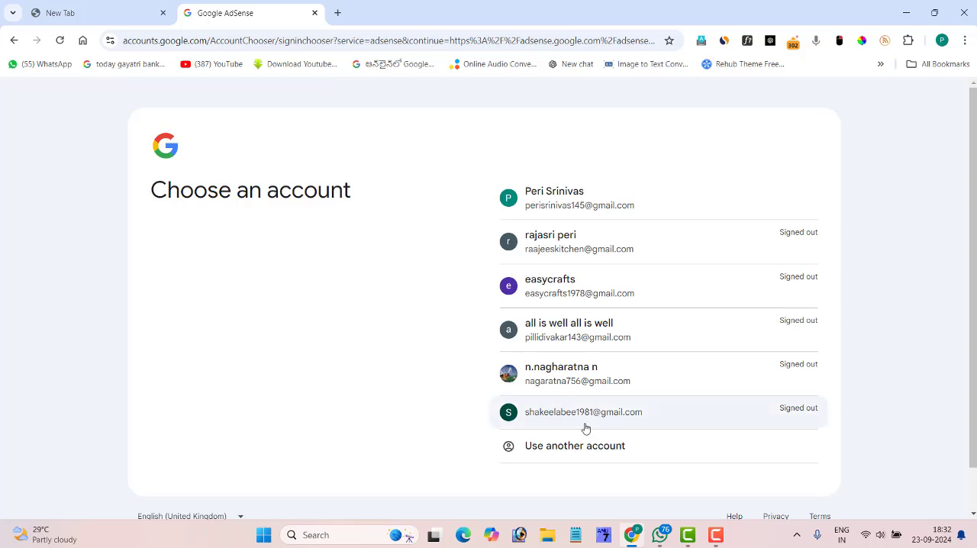
# Sign in with another Google account using its e-mail and password, declining the passkey, new Chrome profile and account suggestions
pyautogui.click(583, 450)
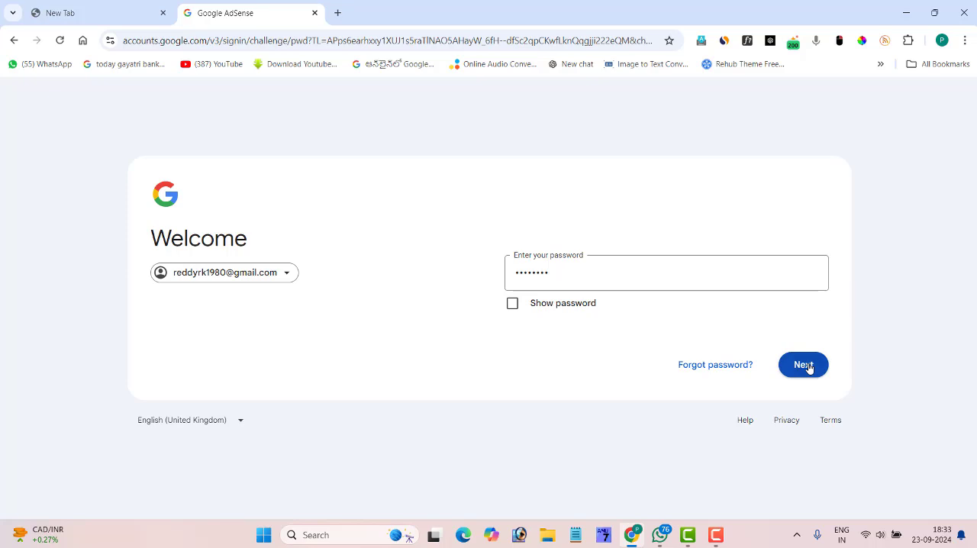
pyautogui.click(808, 366)
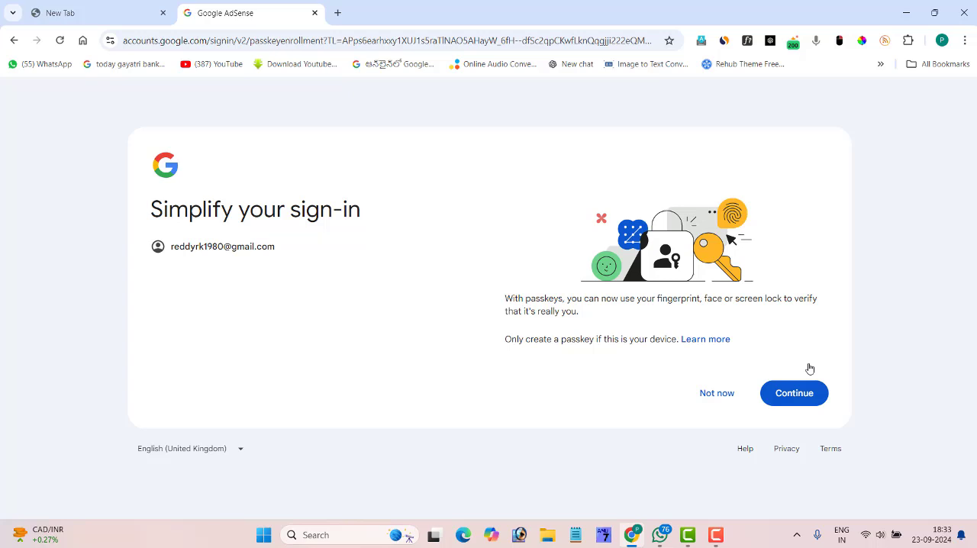
pyautogui.click(717, 401)
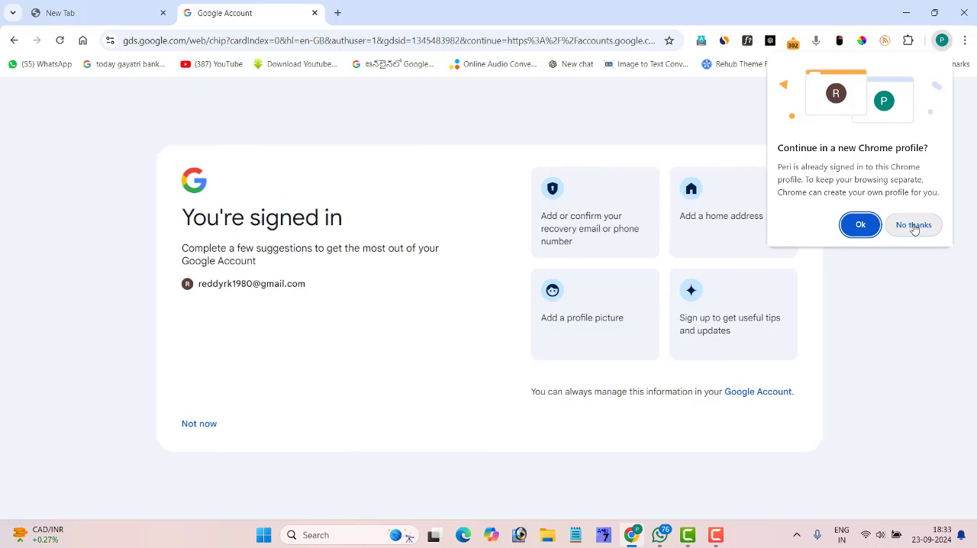
pyautogui.click(913, 225)
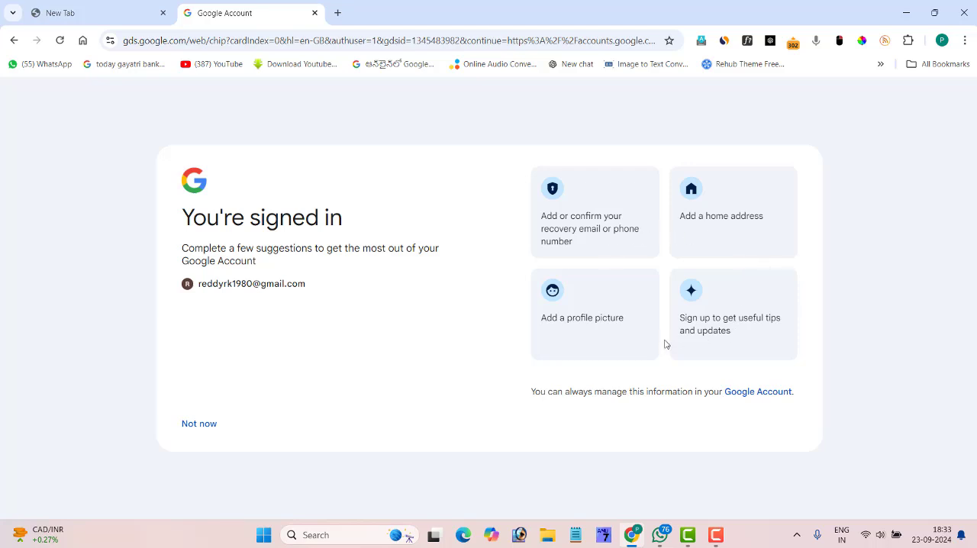
pyautogui.click(200, 428)
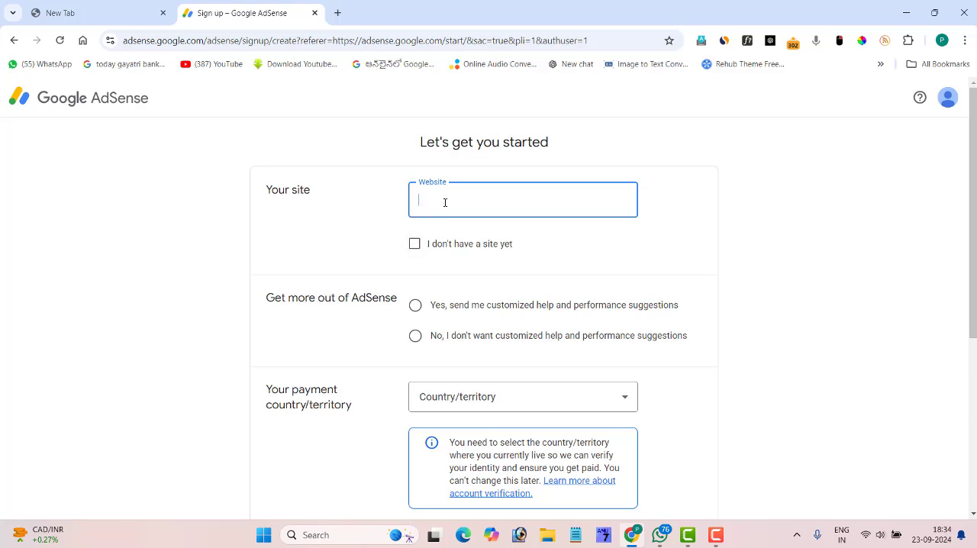
# Decline customized help and performance suggestions and set the payment country/territory to India
pyautogui.click(414, 245)
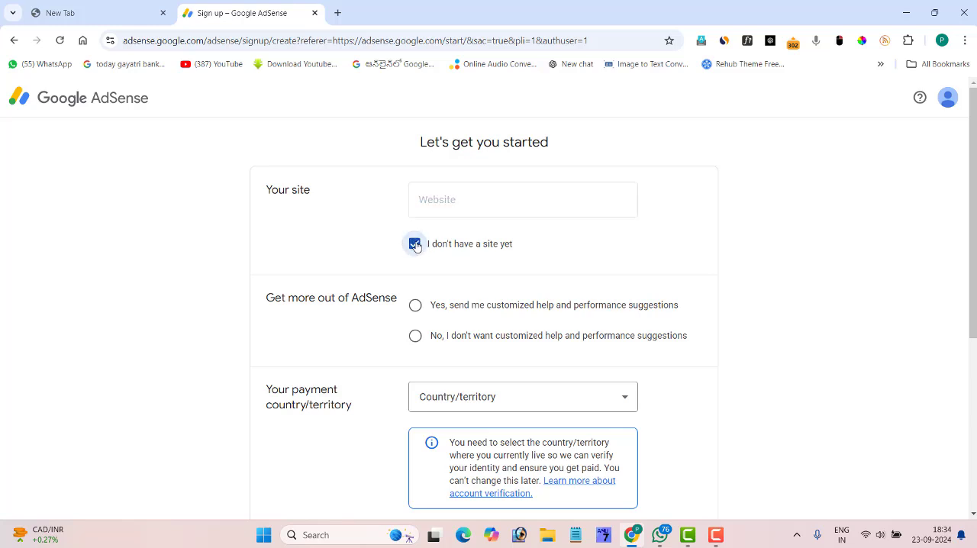
pyautogui.click(415, 246)
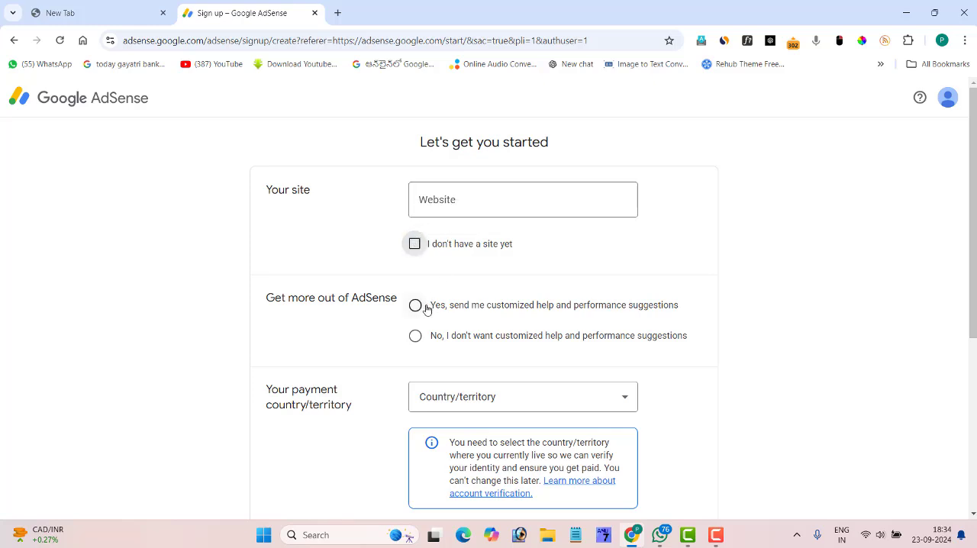
pyautogui.click(415, 336)
pyautogui.scroll(-3, 443, 275)
pyautogui.click(471, 213)
pyautogui.write('in')
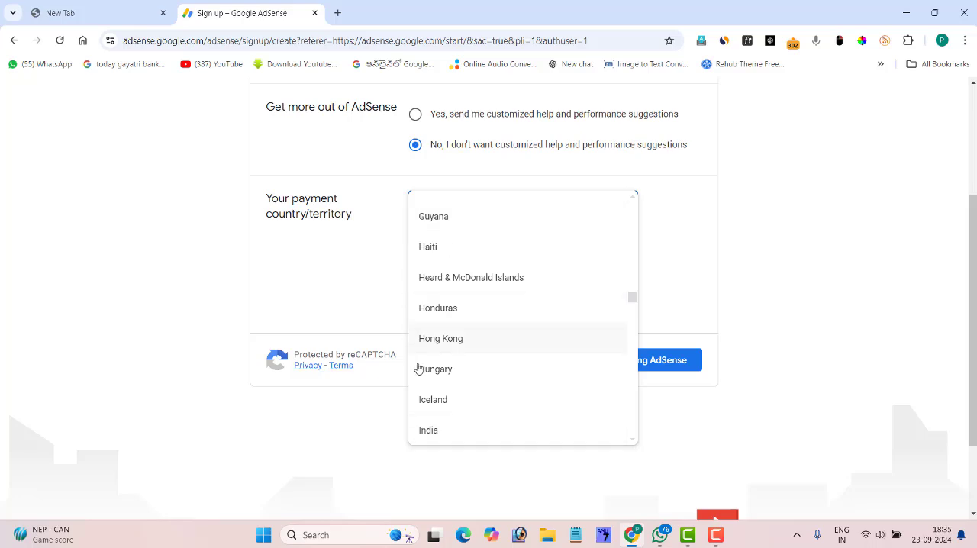
pyautogui.click(434, 430)
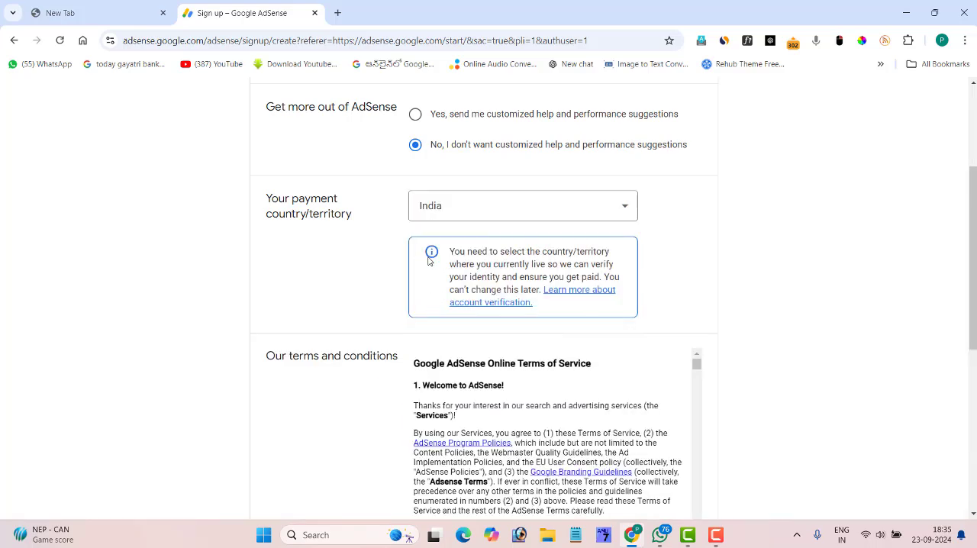
# Read through the AdSense Online Terms of Service, accept the agreement and submit the sign-up form
pyautogui.scroll(-5, 420, 328)
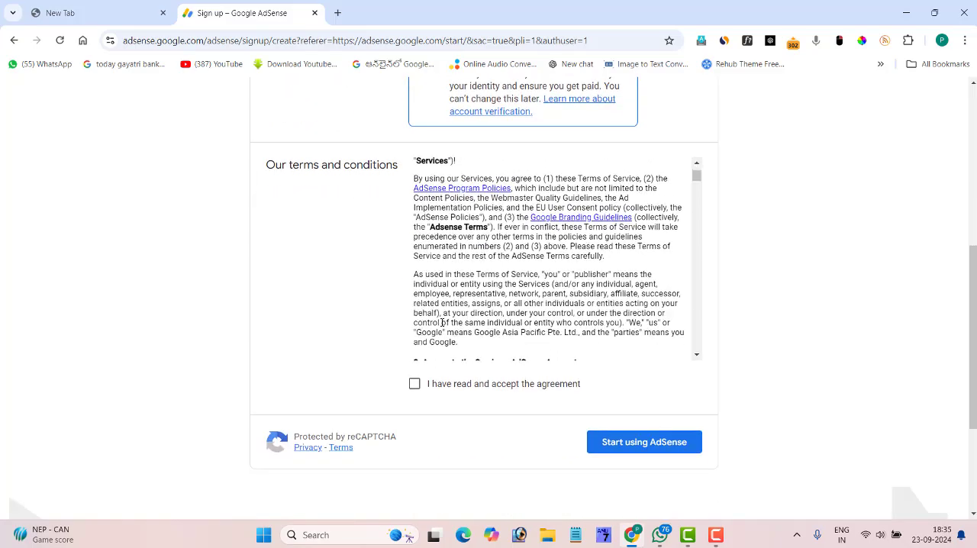
pyautogui.scroll(-12, 442, 322)
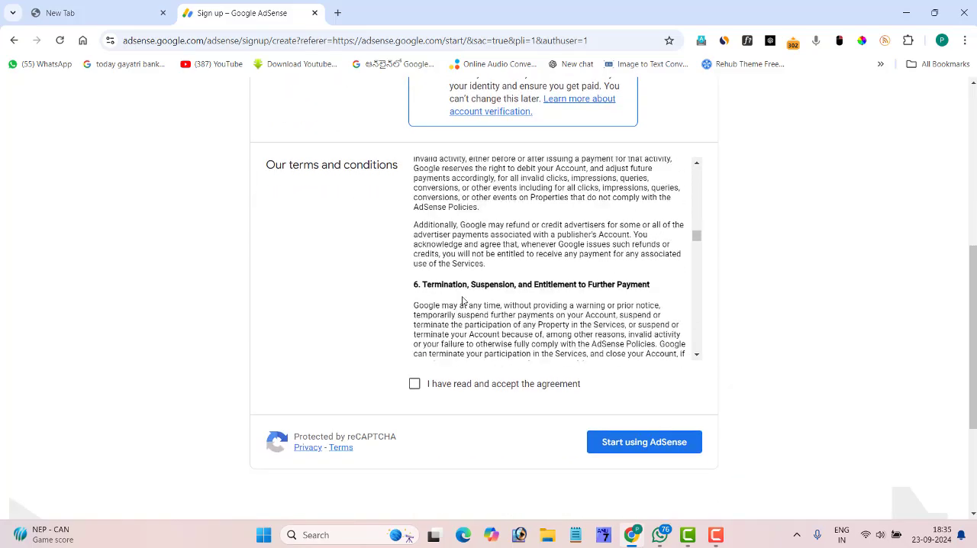
pyautogui.scroll(-15, 462, 300)
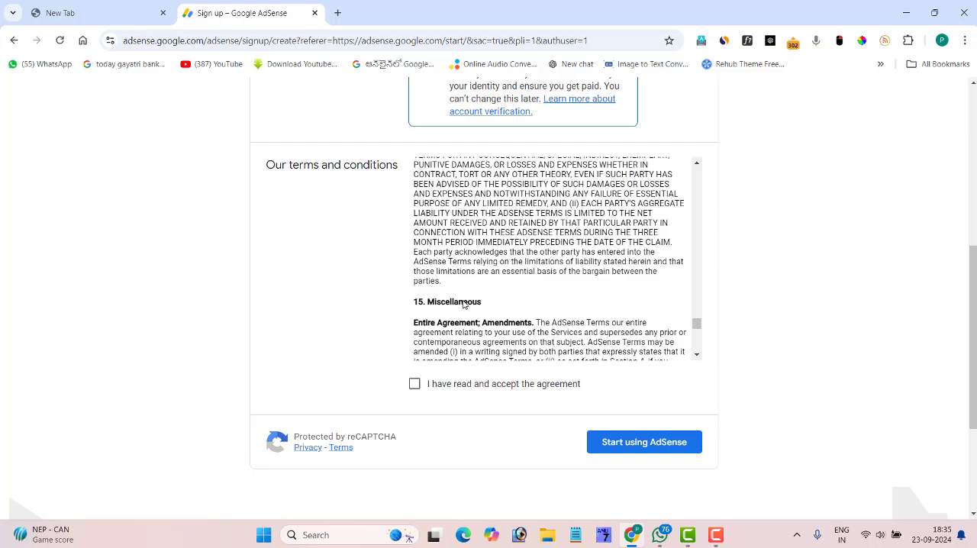
pyautogui.scroll(-5, 464, 304)
pyautogui.click(415, 384)
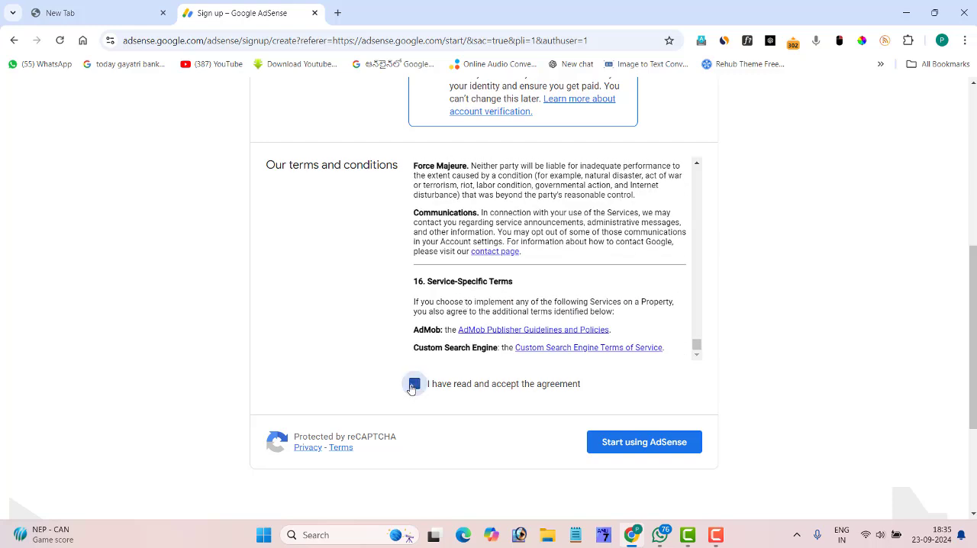
pyautogui.click(619, 444)
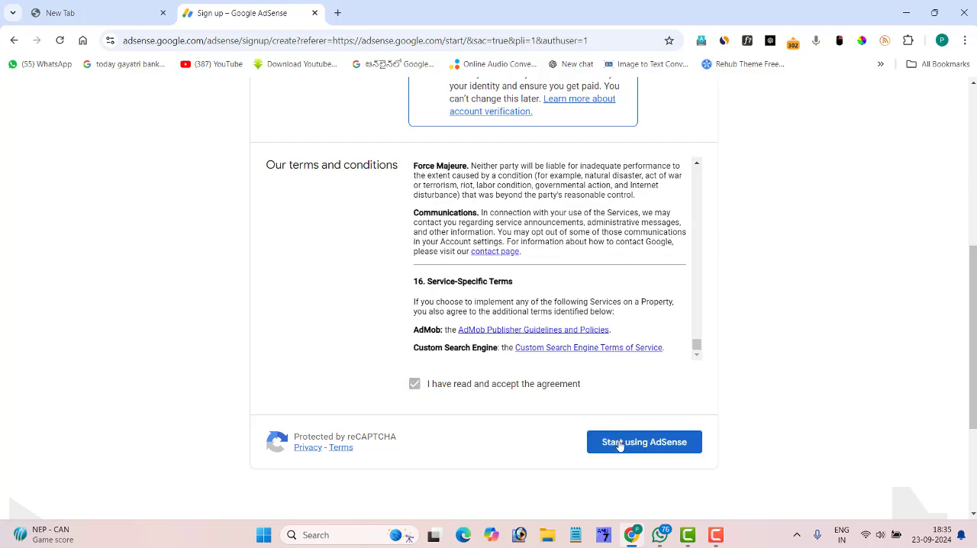
pyautogui.click(619, 444)
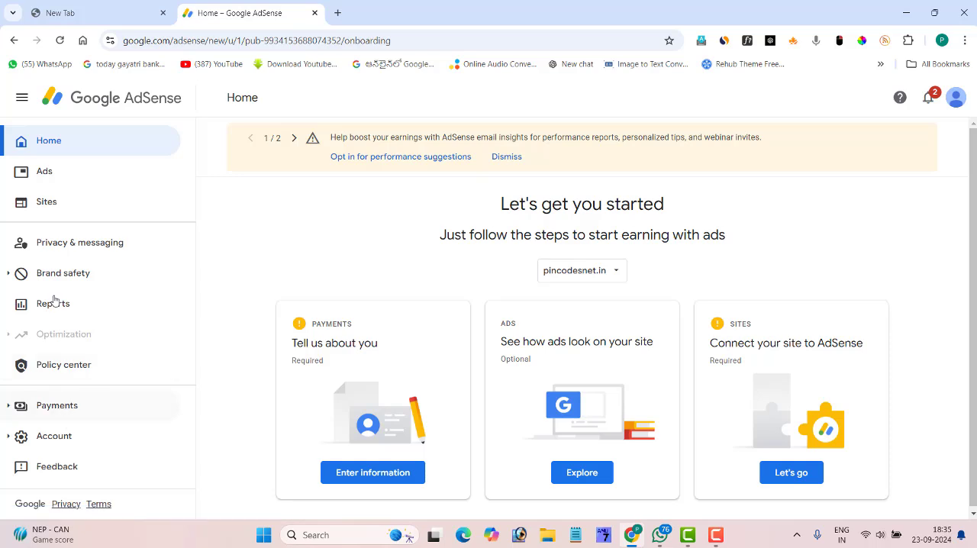
# Open the site details of pincodesnet.in from the list of managed sites
pyautogui.click(50, 203)
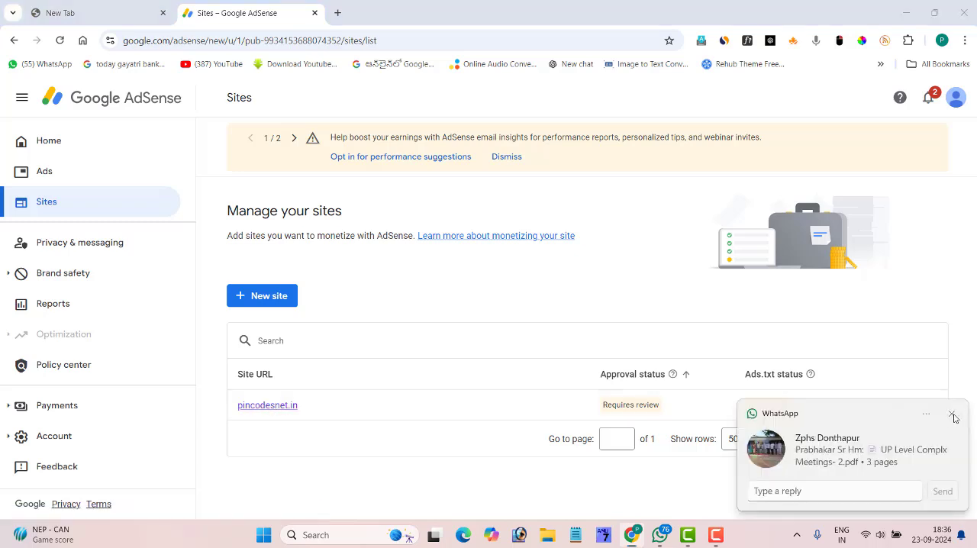
pyautogui.click(275, 406)
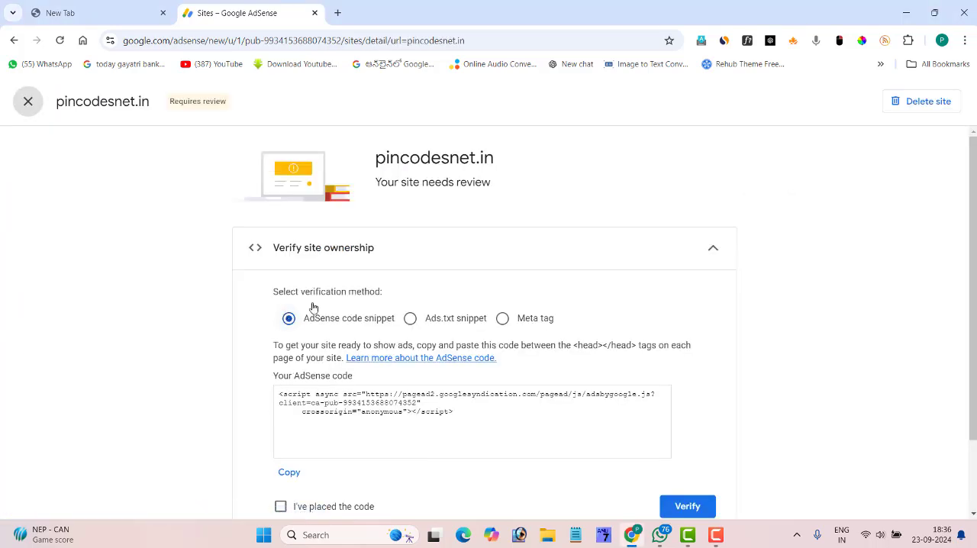
pyautogui.scroll(-2, 321, 282)
pyautogui.scroll(2, 315, 271)
pyautogui.moveTo(367, 164); pyautogui.dragTo(528, 166)
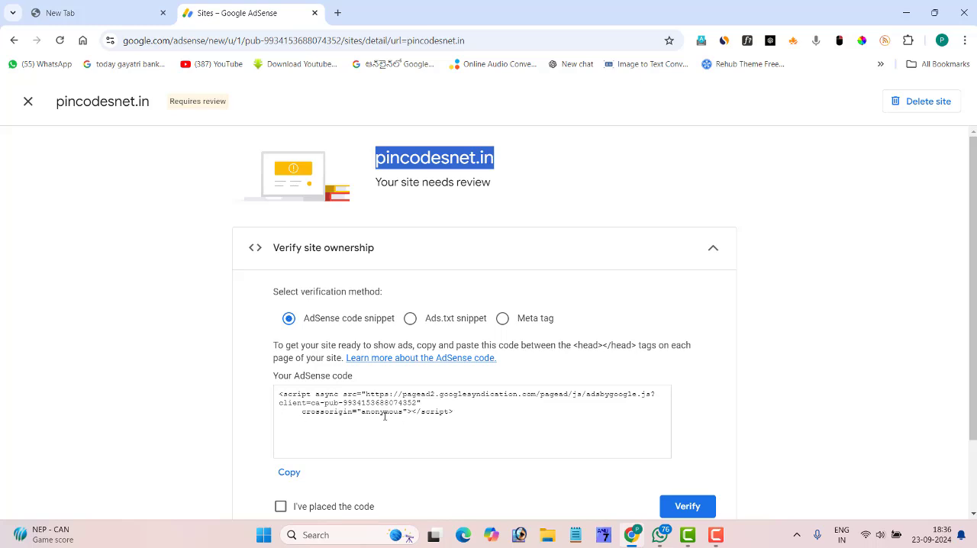
# Copy the AdSense code snippet and try to verify ownership of pincodesnet.in with the code marked as placed
pyautogui.scroll(-2, 439, 328)
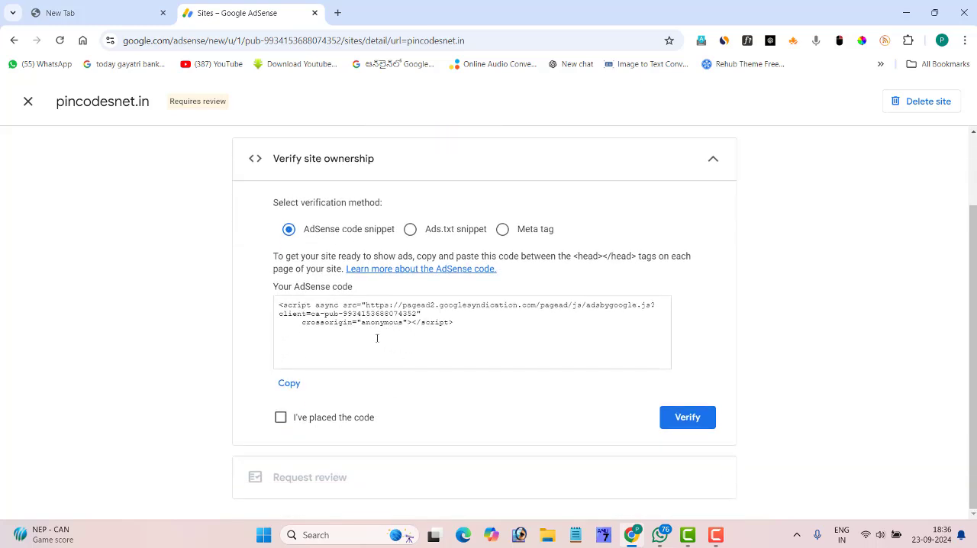
pyautogui.click(288, 382)
pyautogui.click(281, 419)
pyautogui.click(690, 419)
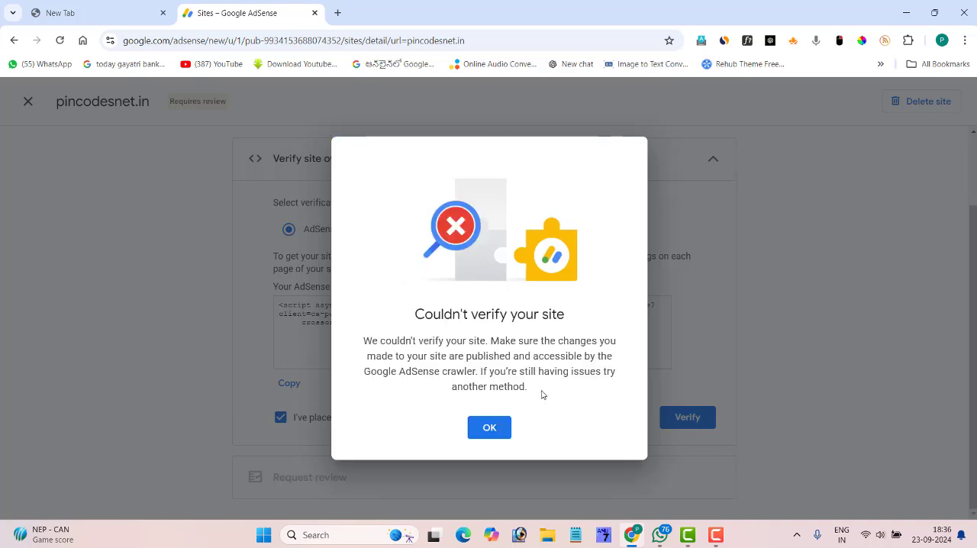
pyautogui.moveTo(418, 313); pyautogui.dragTo(578, 321)
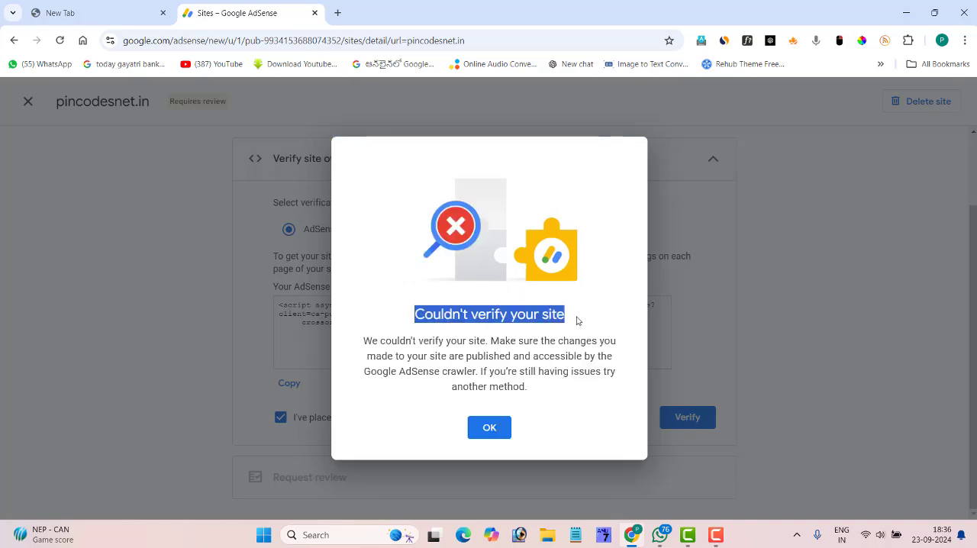
pyautogui.click(578, 321)
pyautogui.click(488, 429)
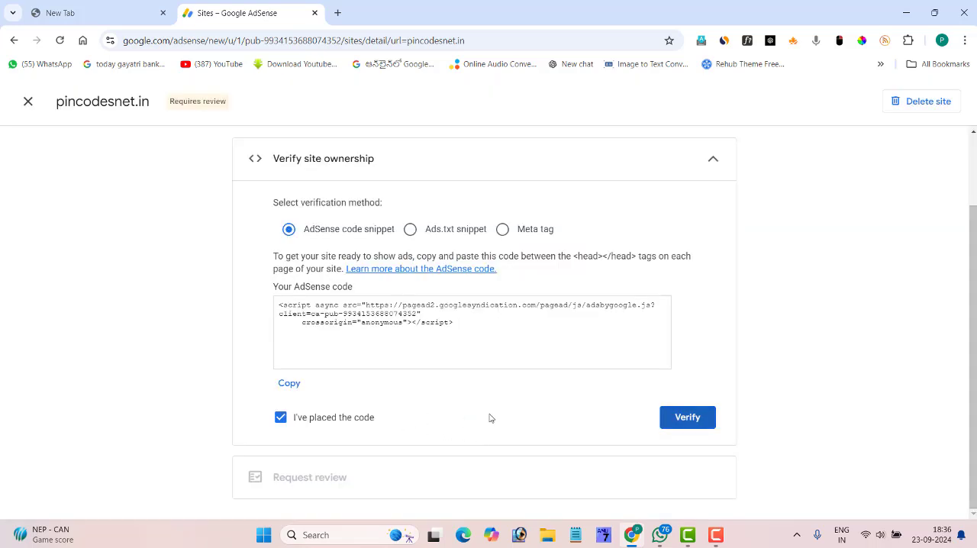
pyautogui.click(716, 534)
pyautogui.click(926, 481)
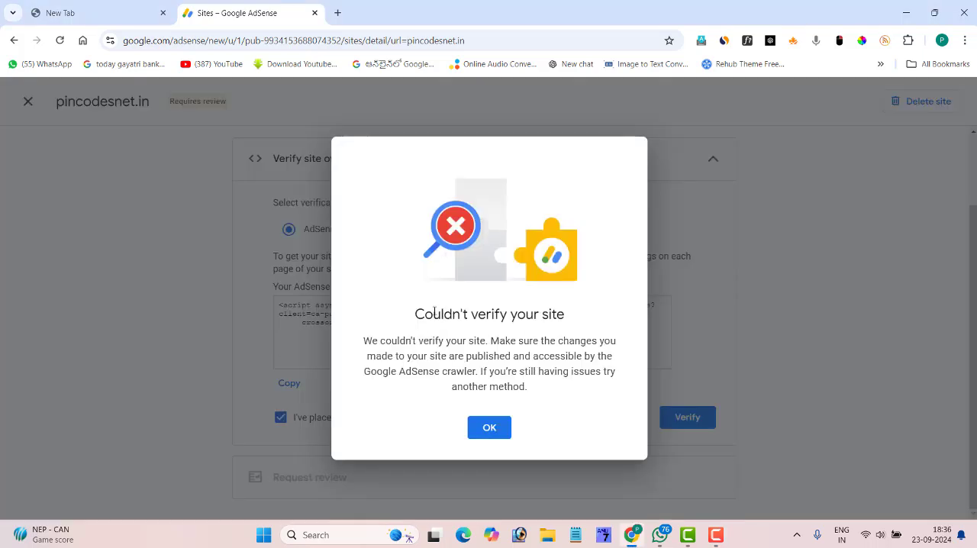
pyautogui.moveTo(416, 313); pyautogui.dragTo(575, 321)
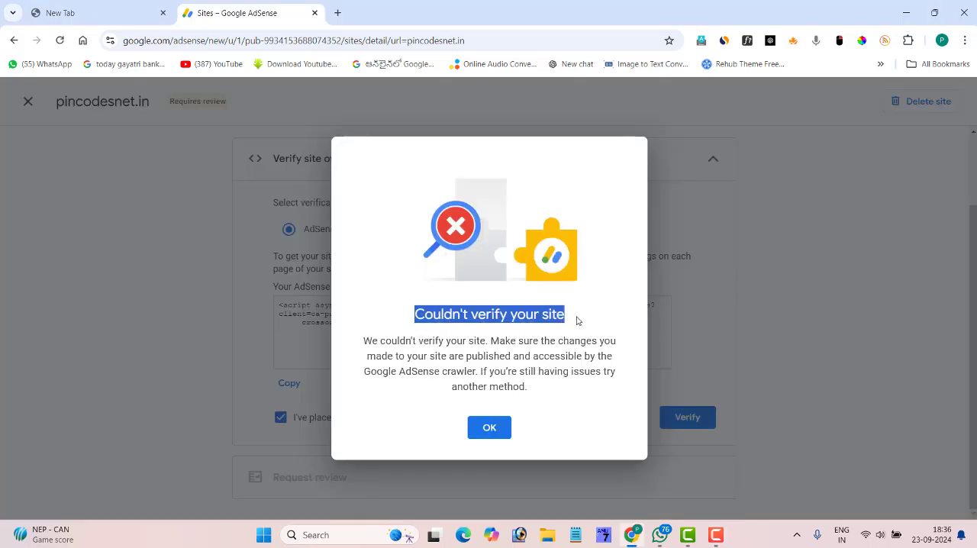
pyautogui.click(488, 427)
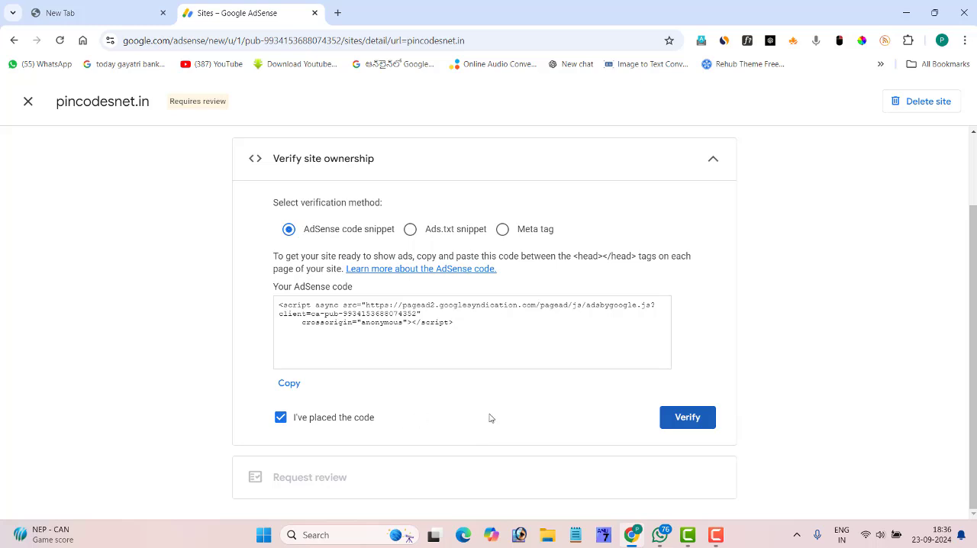
pyautogui.click(716, 535)
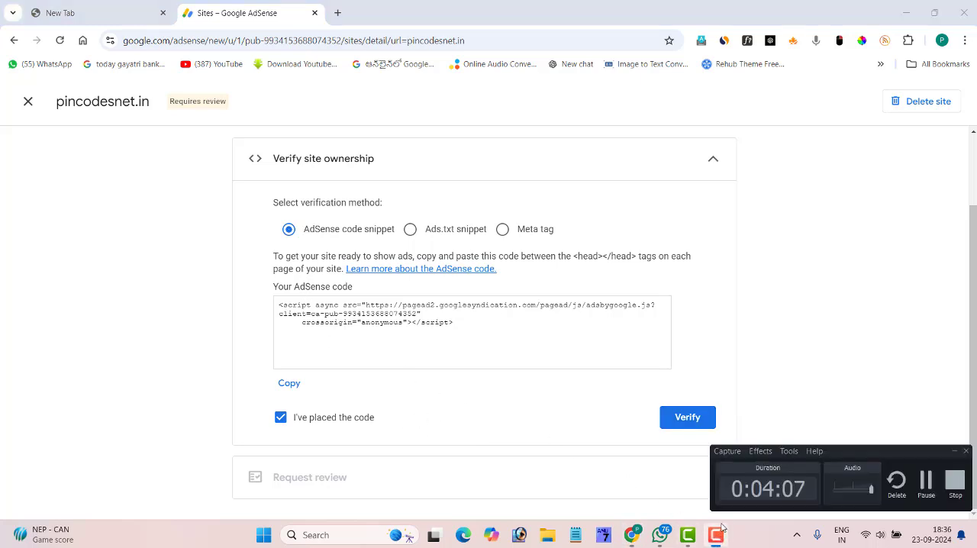
pyautogui.click(921, 488)
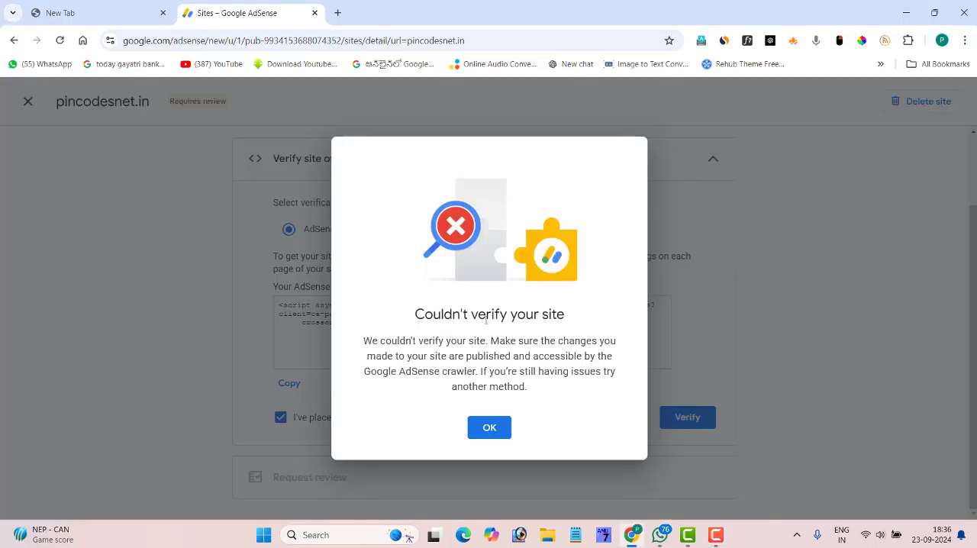
pyautogui.moveTo(419, 314); pyautogui.dragTo(575, 320)
pyautogui.click(567, 331)
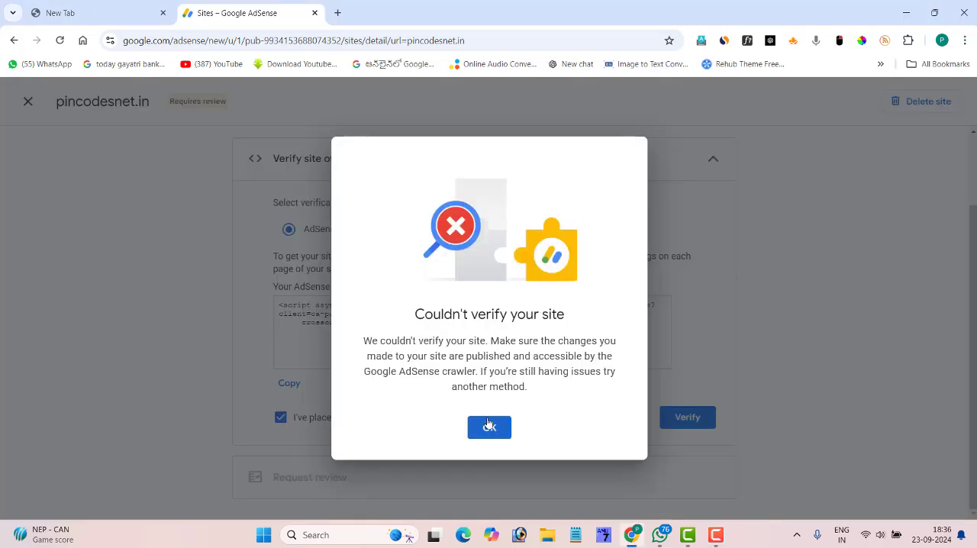
pyautogui.click(489, 428)
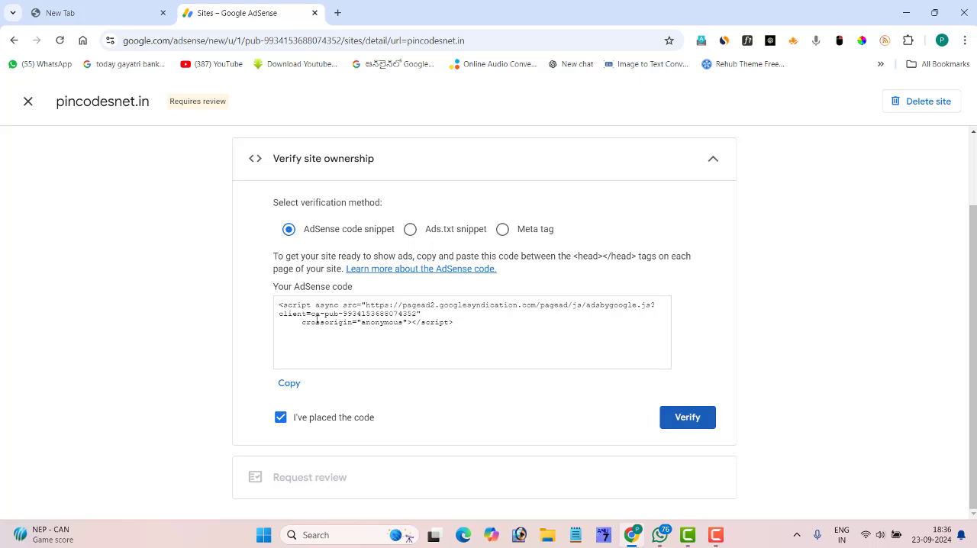
pyautogui.click(716, 534)
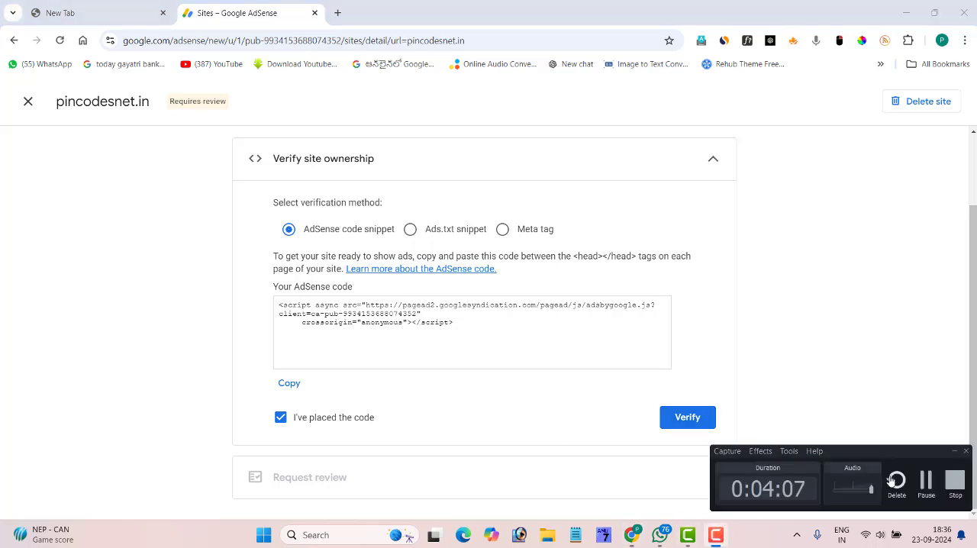
pyautogui.click(921, 487)
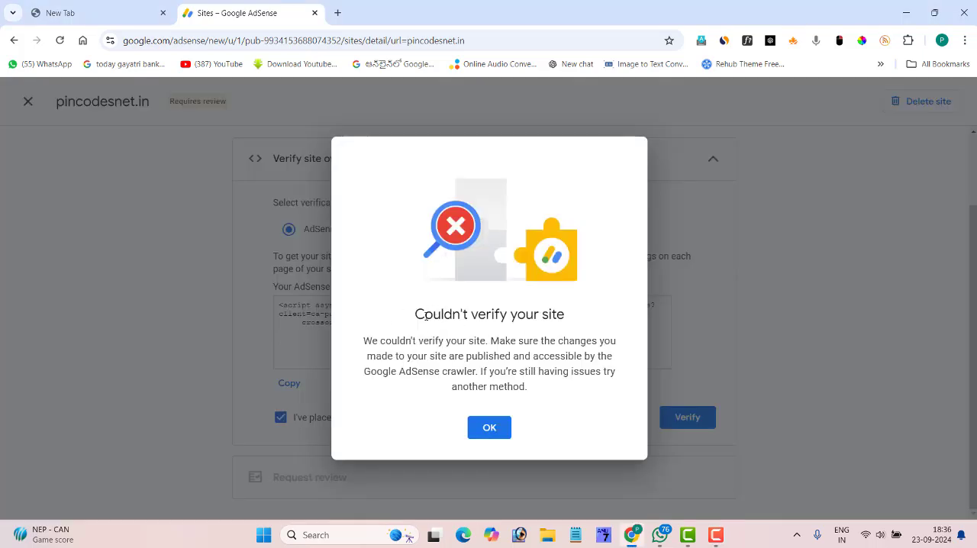
pyautogui.moveTo(418, 314); pyautogui.dragTo(577, 321)
pyautogui.click(578, 320)
pyautogui.click(481, 430)
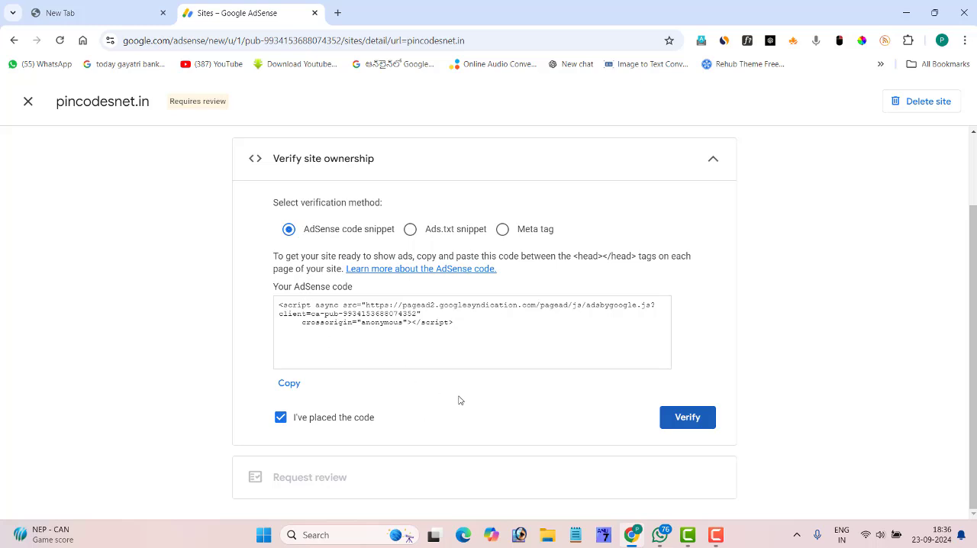
pyautogui.click(716, 535)
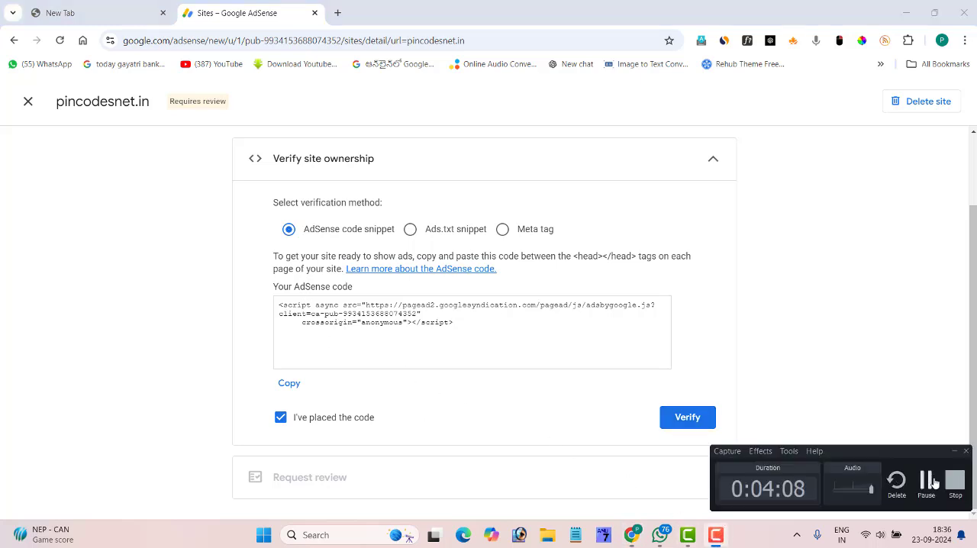
pyautogui.click(926, 482)
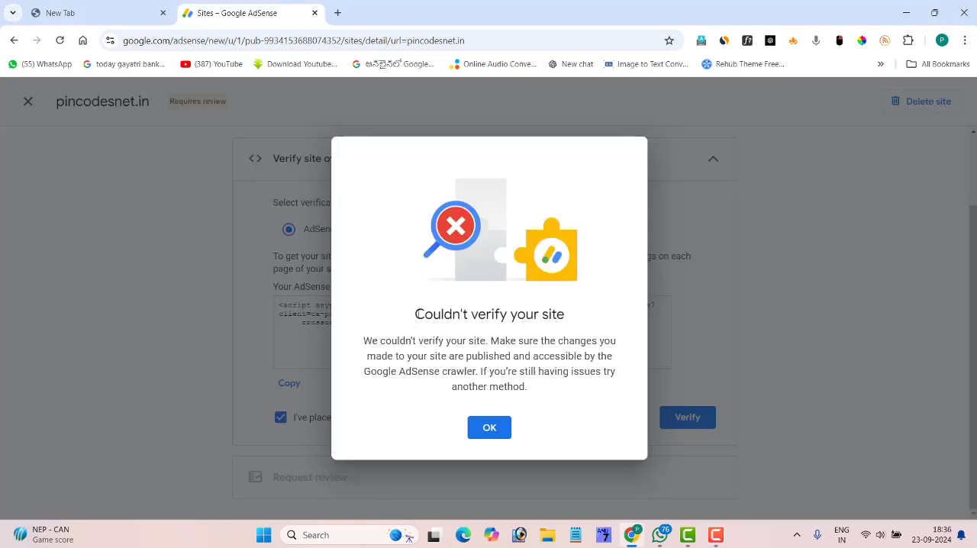
pyautogui.moveTo(418, 313); pyautogui.dragTo(578, 320)
pyautogui.click(578, 320)
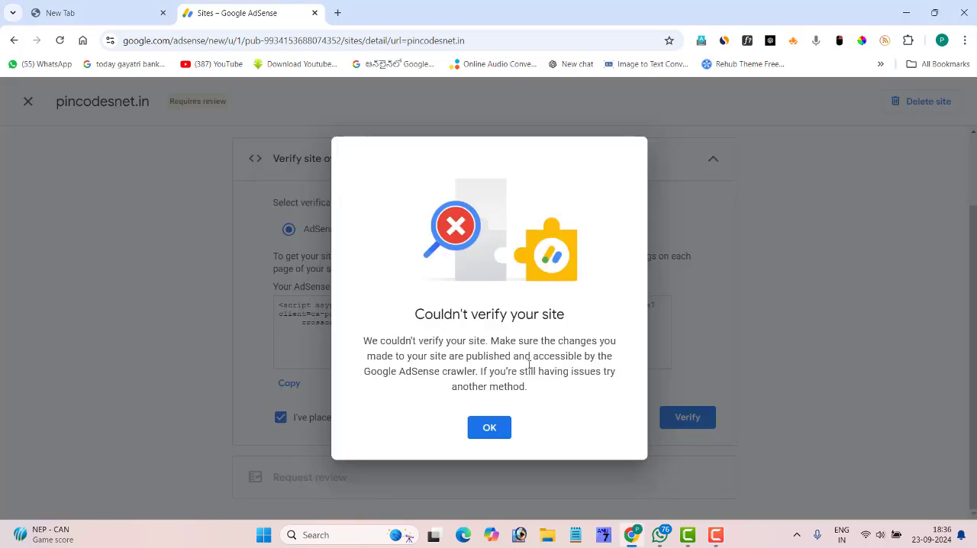
pyautogui.click(489, 428)
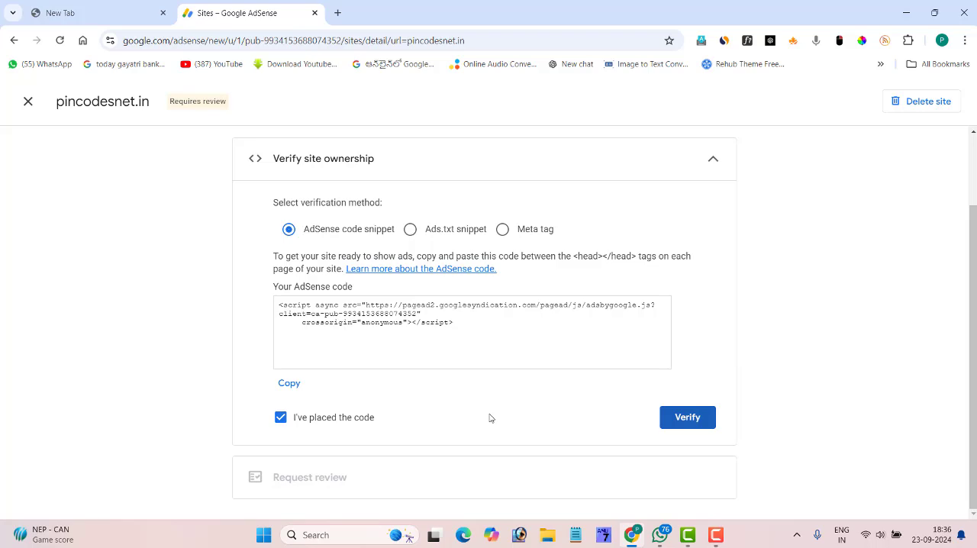